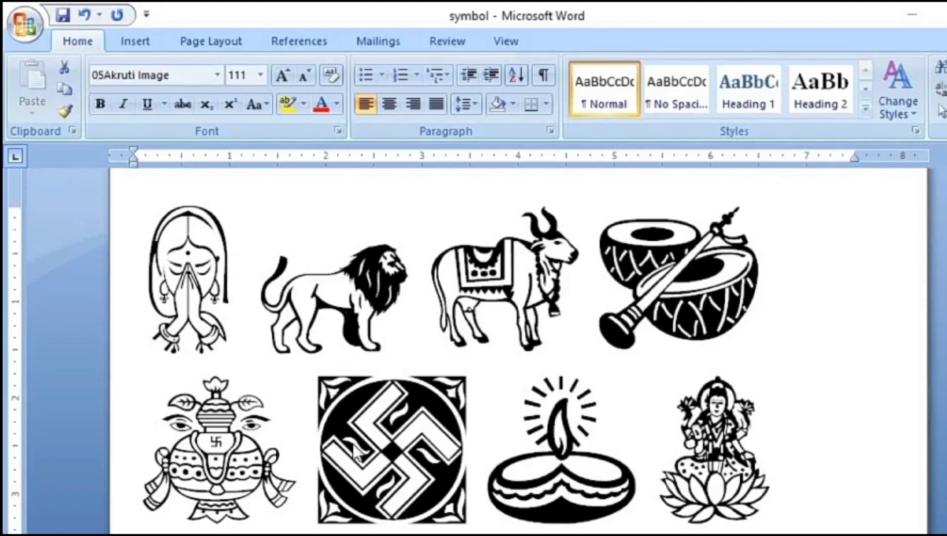
Scroll down through the pictograph pages to the '05Akruti image' title line, then select and deselect it.
scroll(353, 449, "down", 3)
scroll(353, 443, "down", 5)
scroll(353, 444, "down", 4)
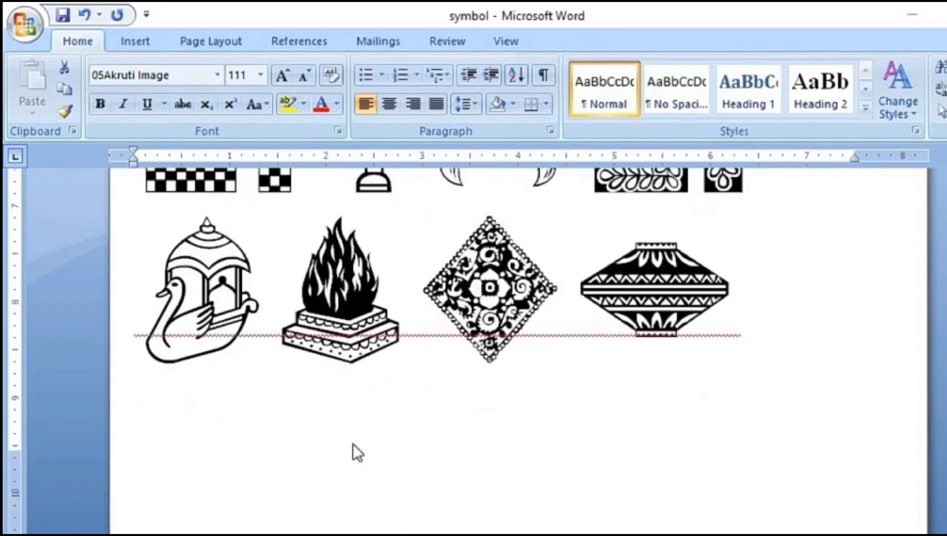
scroll(353, 443, "down", 4)
scroll(353, 444, "down", 4)
scroll(353, 453, "down", 4)
scroll(353, 453, "down", 5)
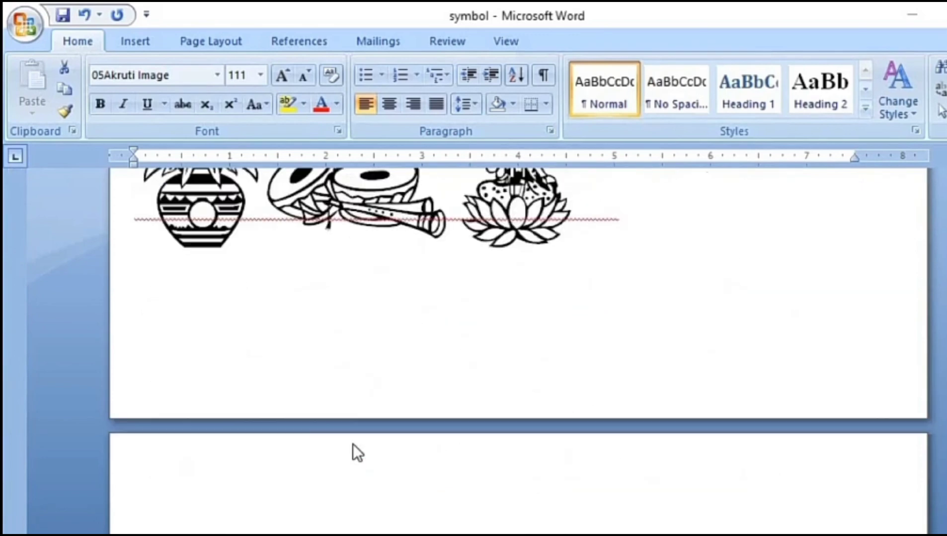
scroll(353, 453, "down", 5)
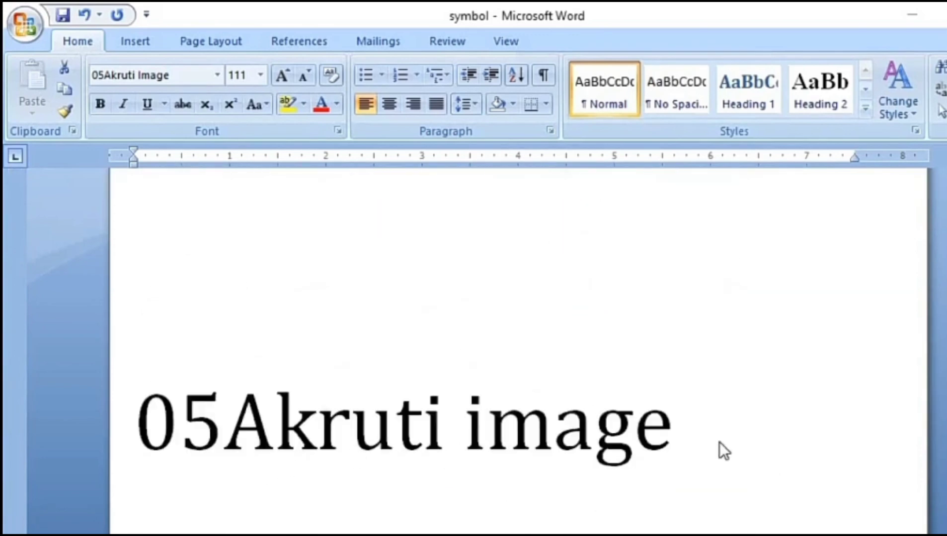
triple_click(695, 436)
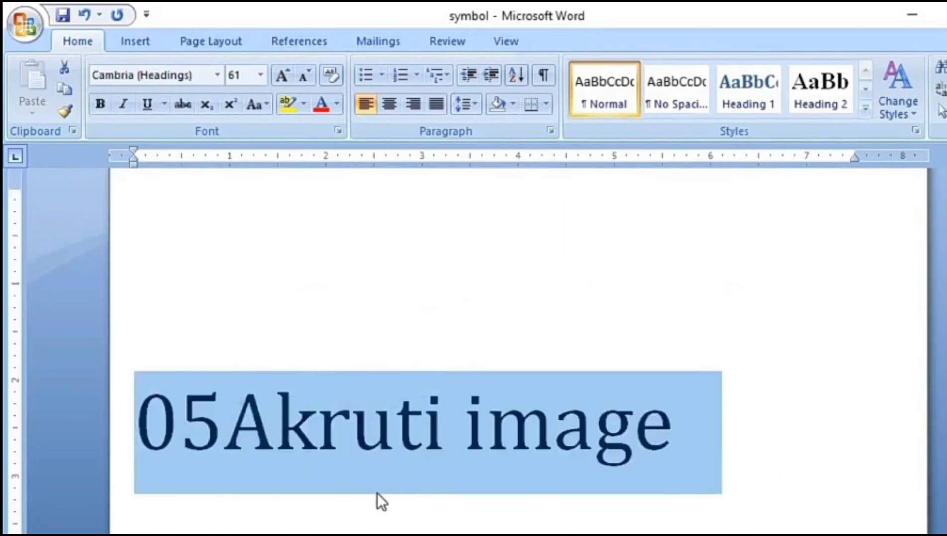
left_click(466, 443)
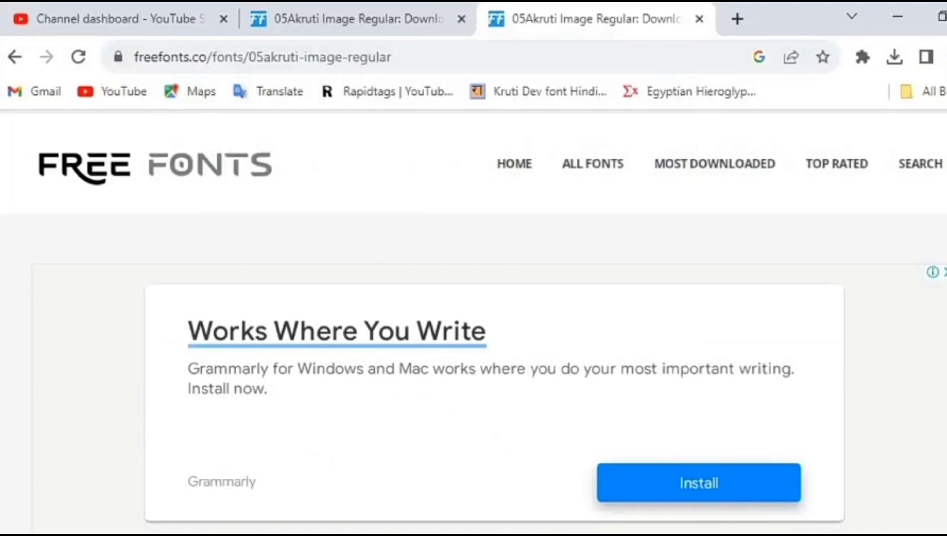
In a new tab, search for '05 akruti image' and browse to the FreeFonts 05Akruti Image Regular page.
left_click(737, 19)
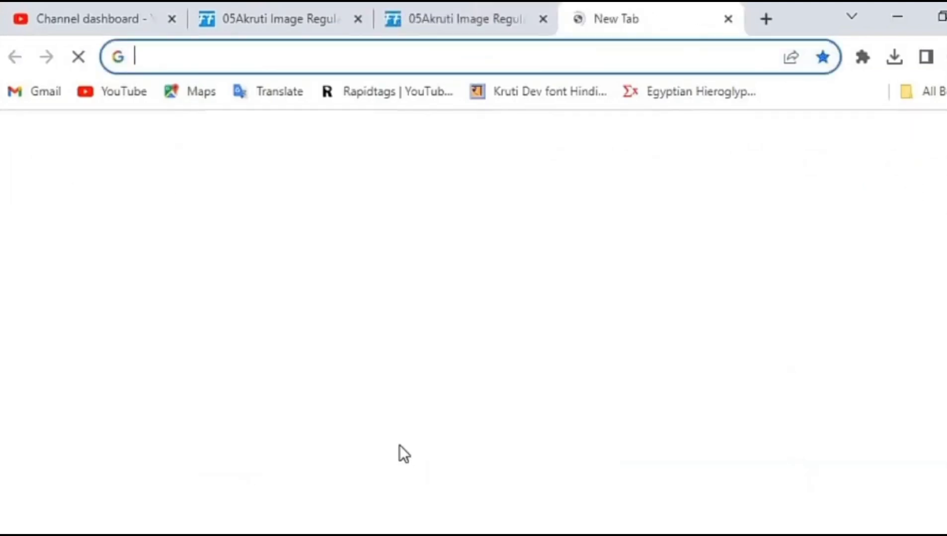
left_click(577, 425)
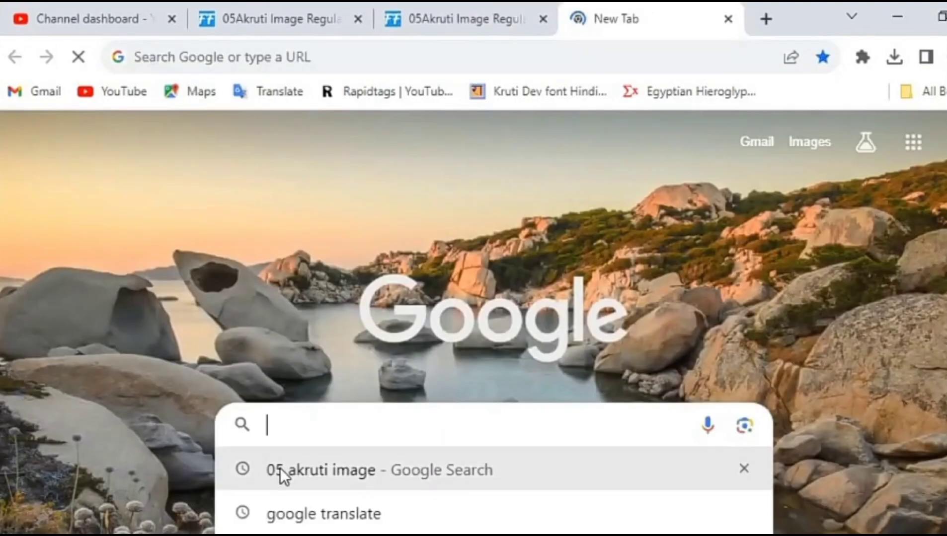
left_click(269, 471)
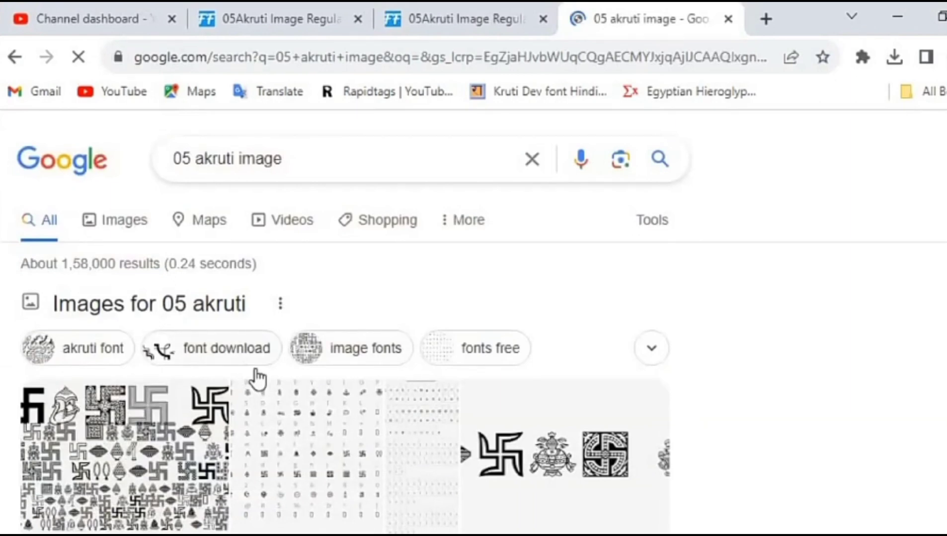
scroll(258, 380, "down", 3)
scroll(258, 380, "down", 3)
scroll(251, 382, "down", 2)
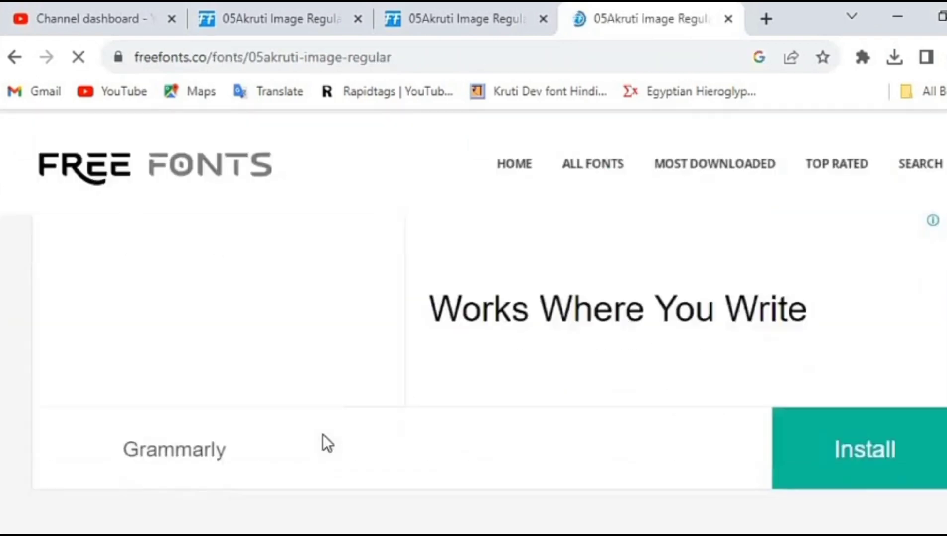
scroll(323, 436, "down", 5)
scroll(324, 436, "down", 5)
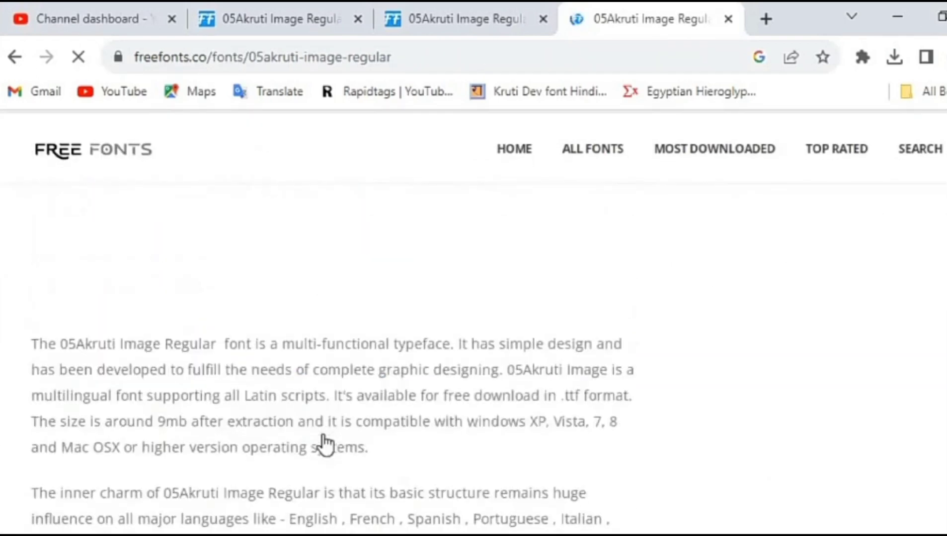
scroll(328, 435, "down", 5)
scroll(329, 436, "down", 4)
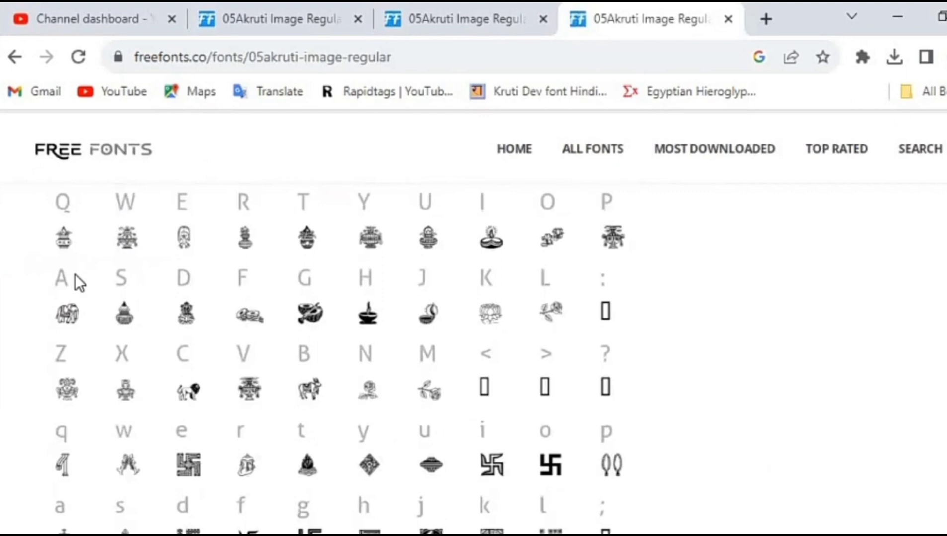
scroll(92, 302, "down", 2)
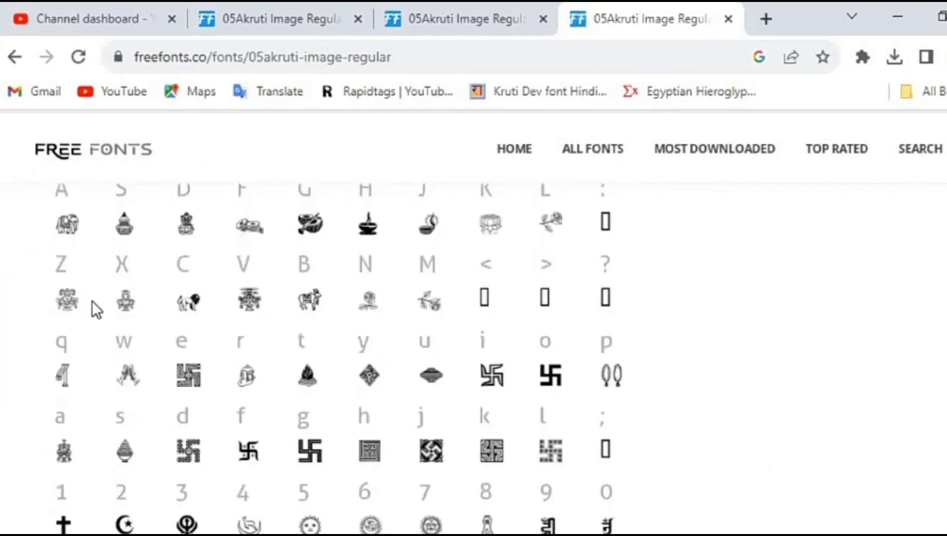
scroll(92, 308, "up", 4)
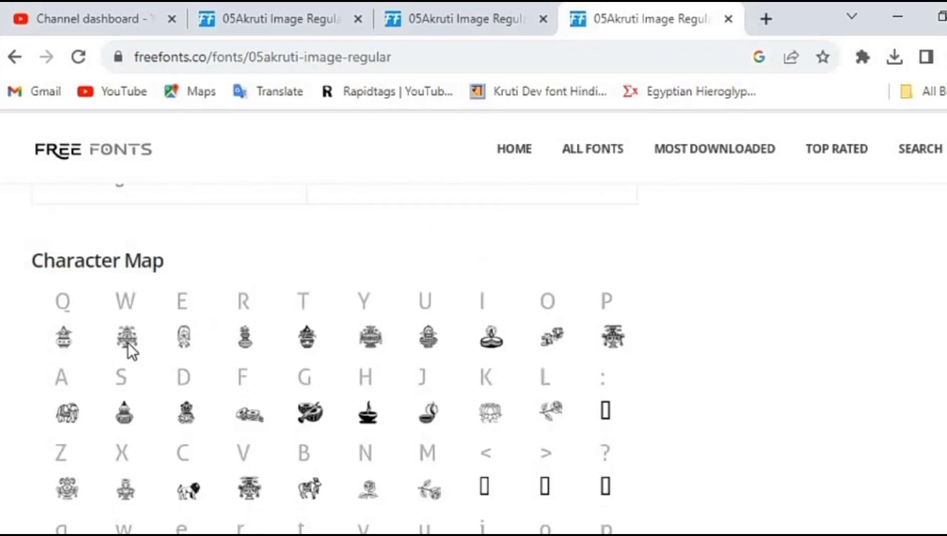
Download the 05Akruti Image Regular font as 05akruti-image-regular (5).zip and check the Downloads list.
scroll(315, 424, "down", 2)
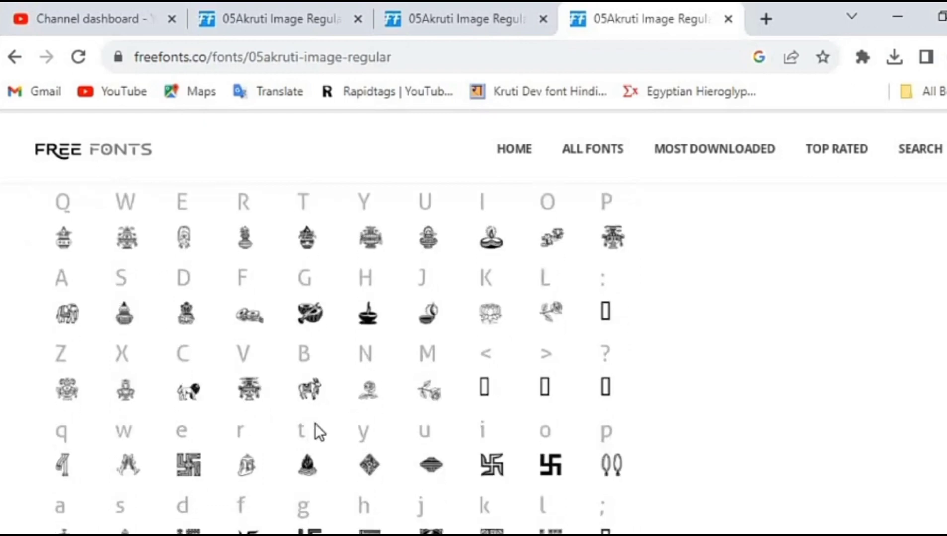
scroll(315, 424, "down", 1)
scroll(315, 423, "down", 9)
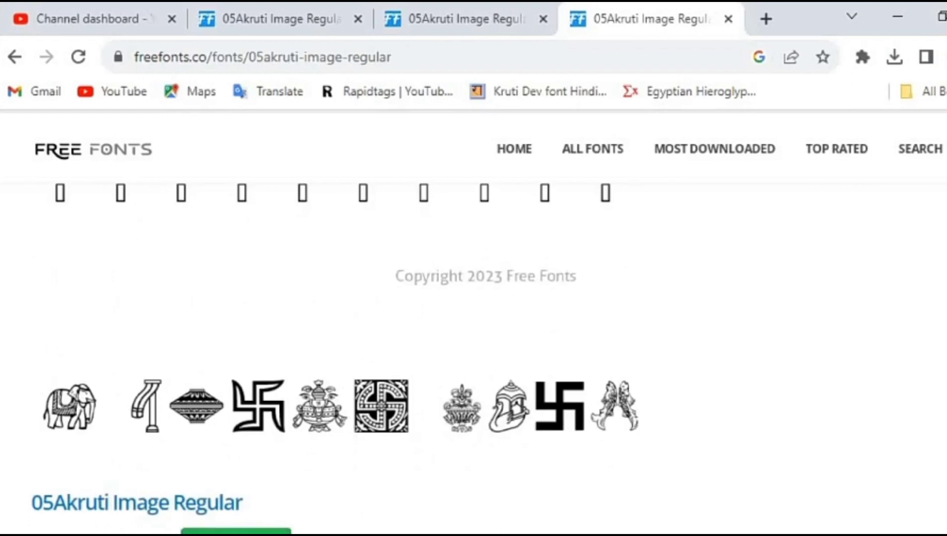
left_click(237, 532)
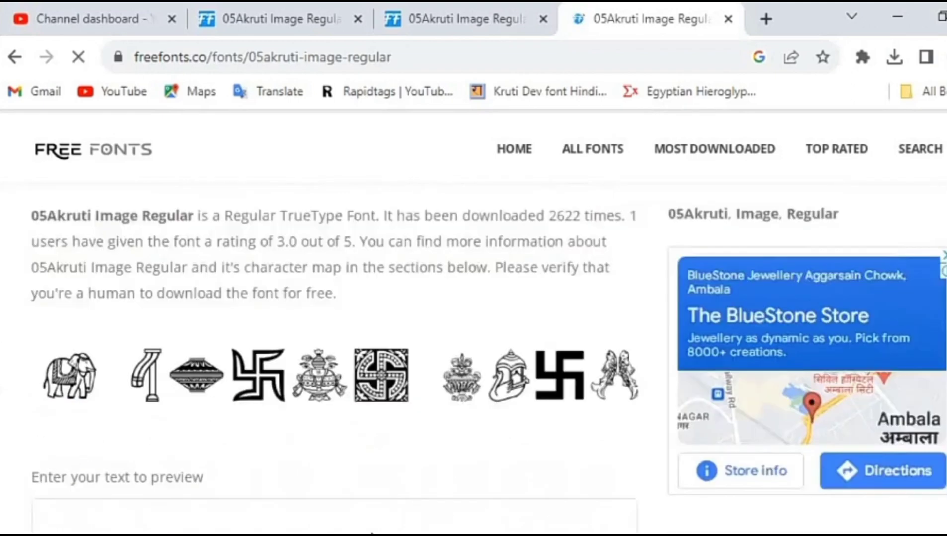
scroll(372, 533, "down", 2)
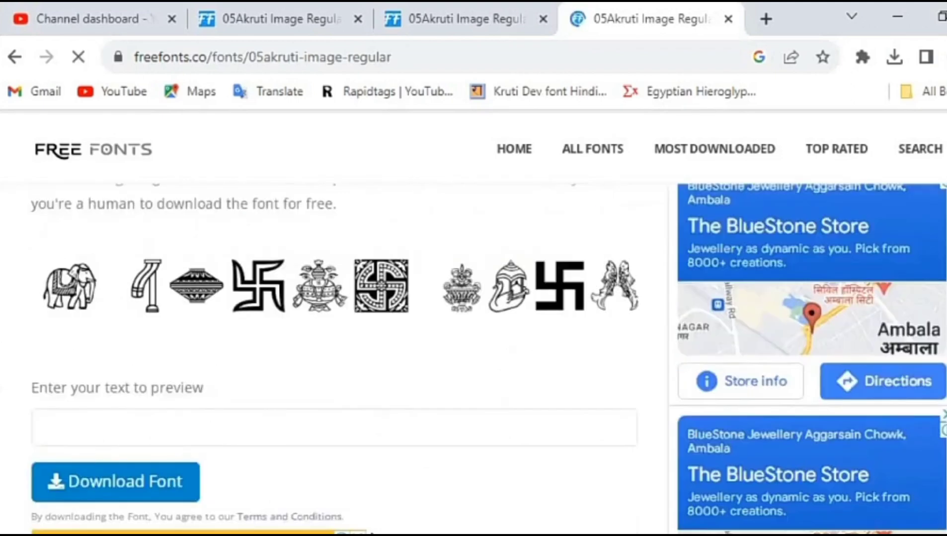
left_click(154, 490)
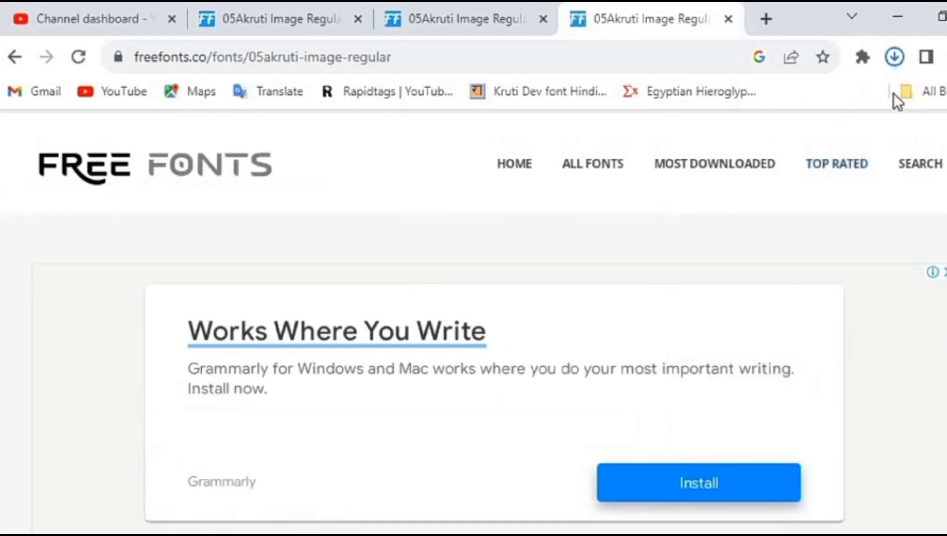
left_click(893, 58)
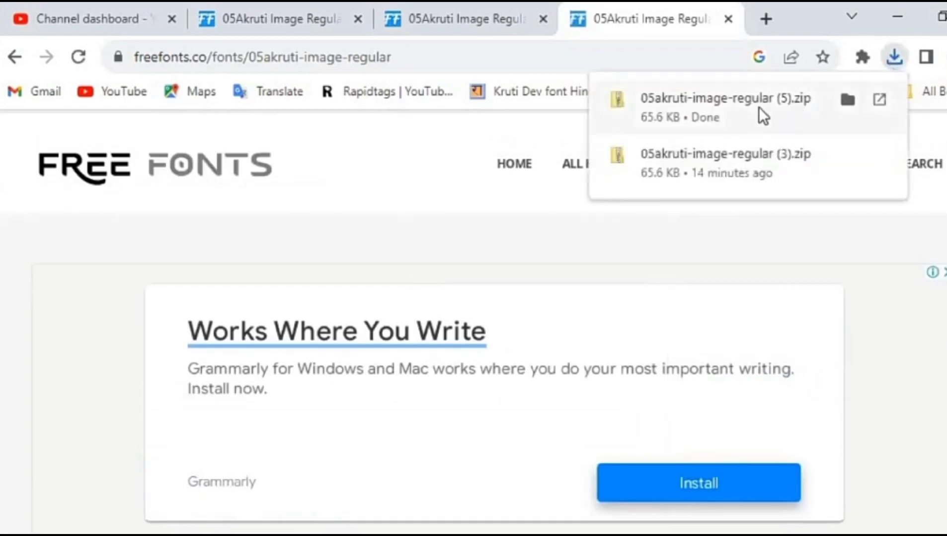
Open the downloaded zip and select the 05Akruti Image Regular TrueType font file.
left_click(703, 114)
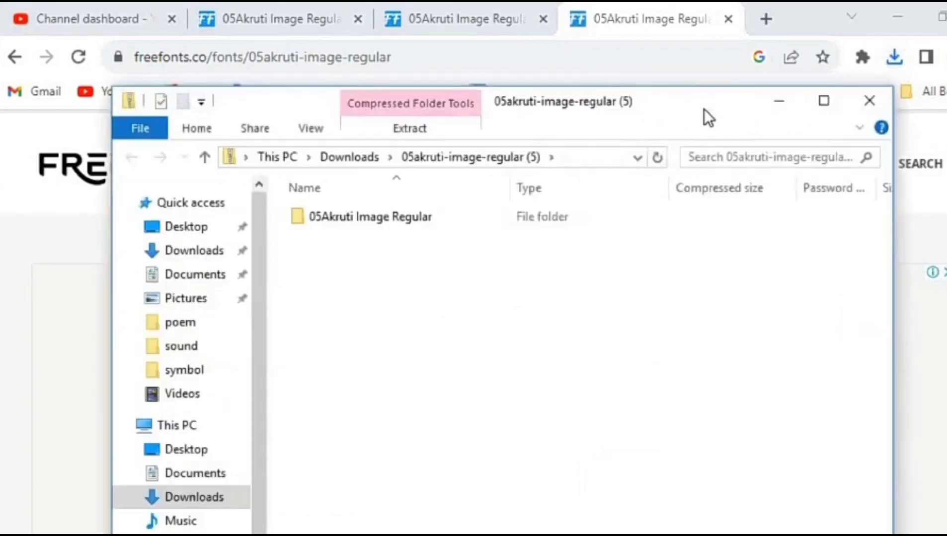
double_click(354, 219)
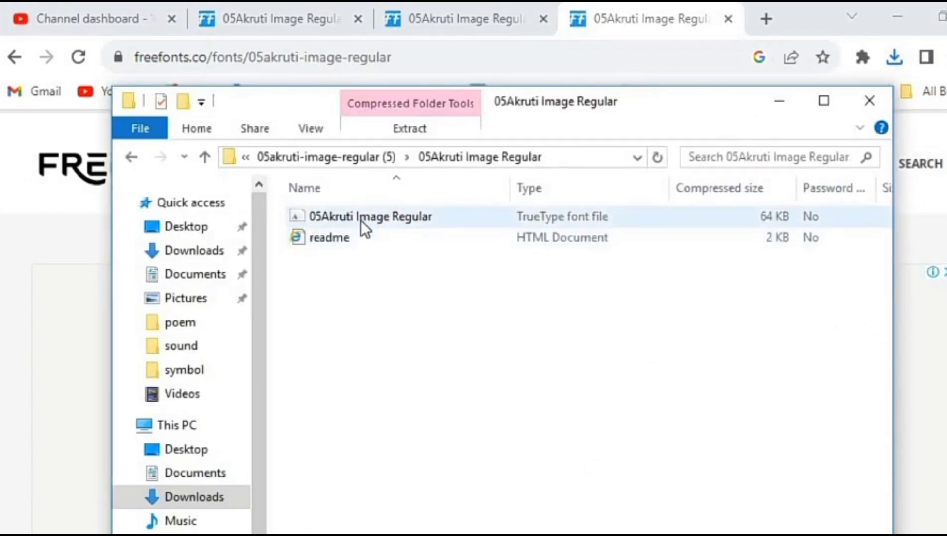
left_click(361, 221)
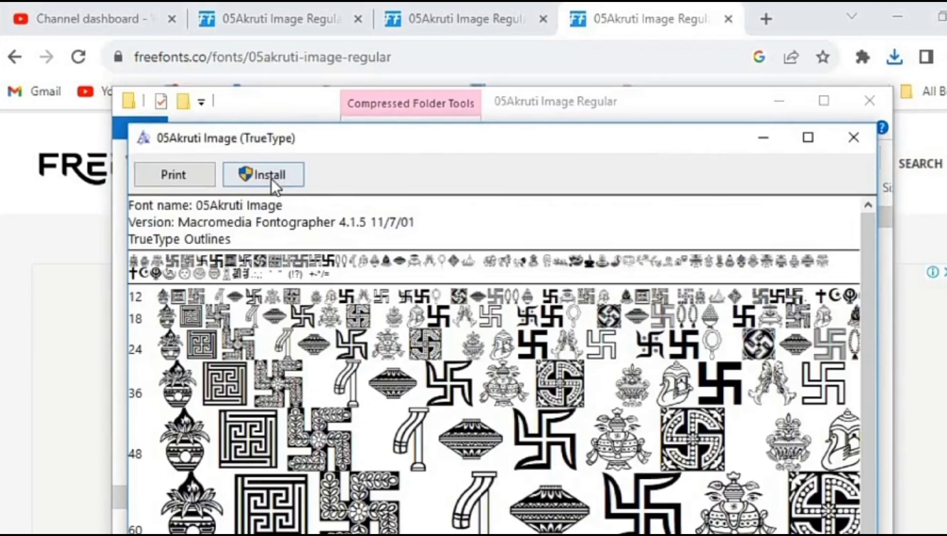
Install the 05Akruti Image font, replacing the existing copy, then close the preview and folder window.
left_click(271, 178)
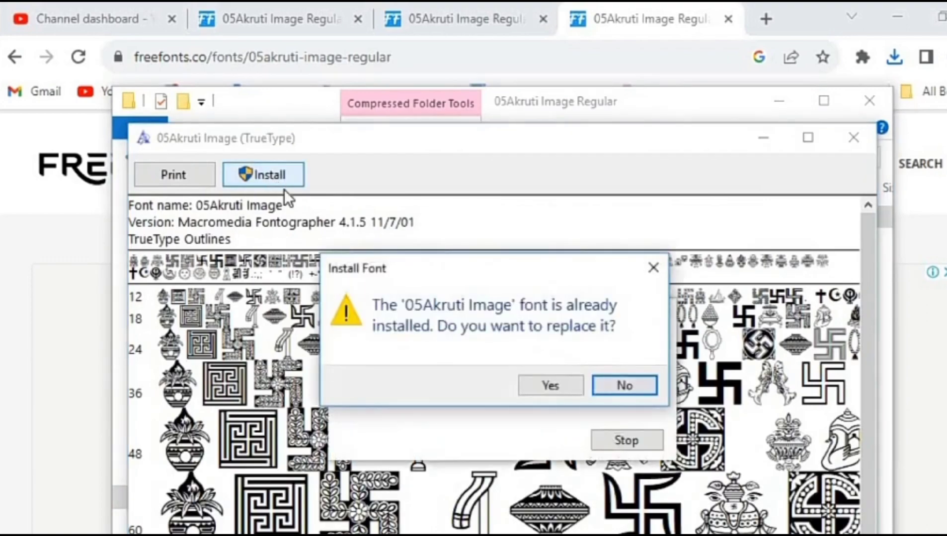
left_click(639, 383)
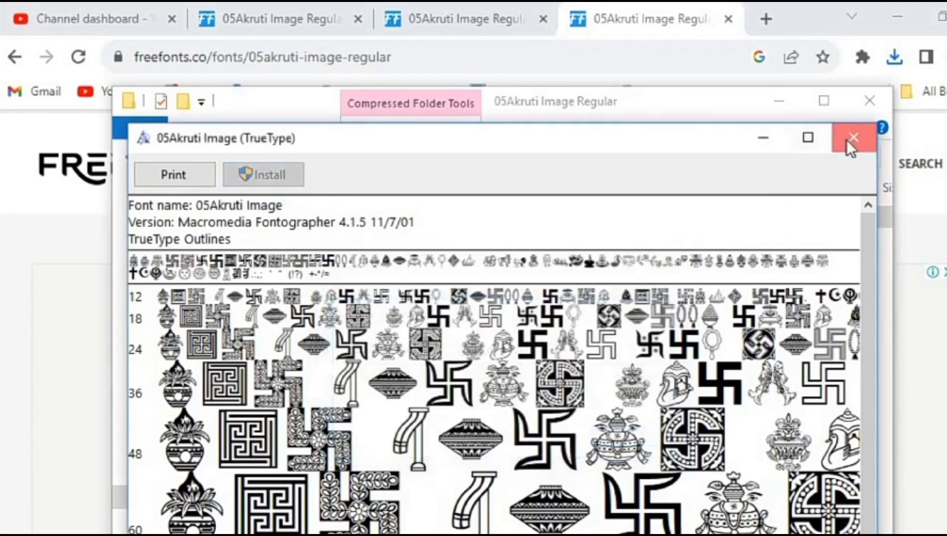
left_click(847, 139)
left_click(867, 102)
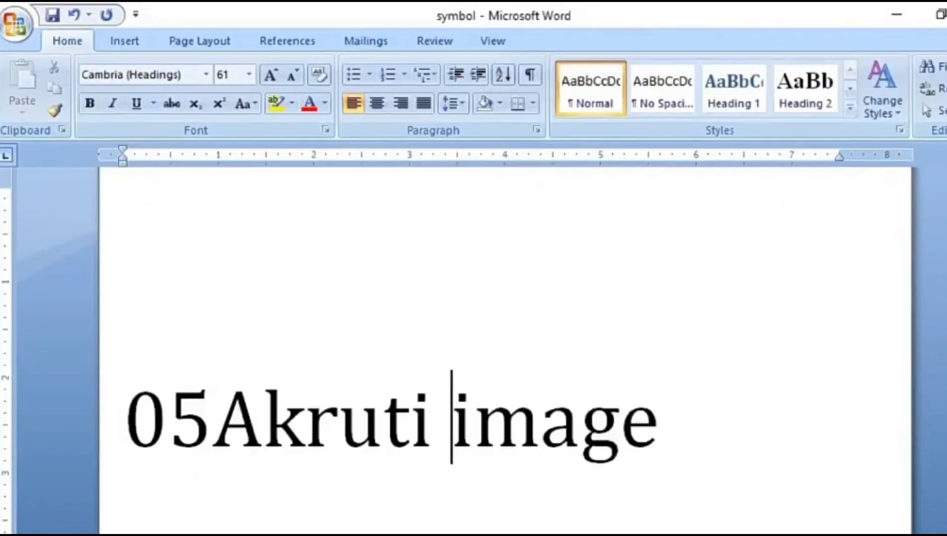
Place the cursor after the last pictograph and switch the font to 05Akruti Image at size 111.
key("Return")
key("Return")
key("Return")
scroll(561, 428, "up", 10)
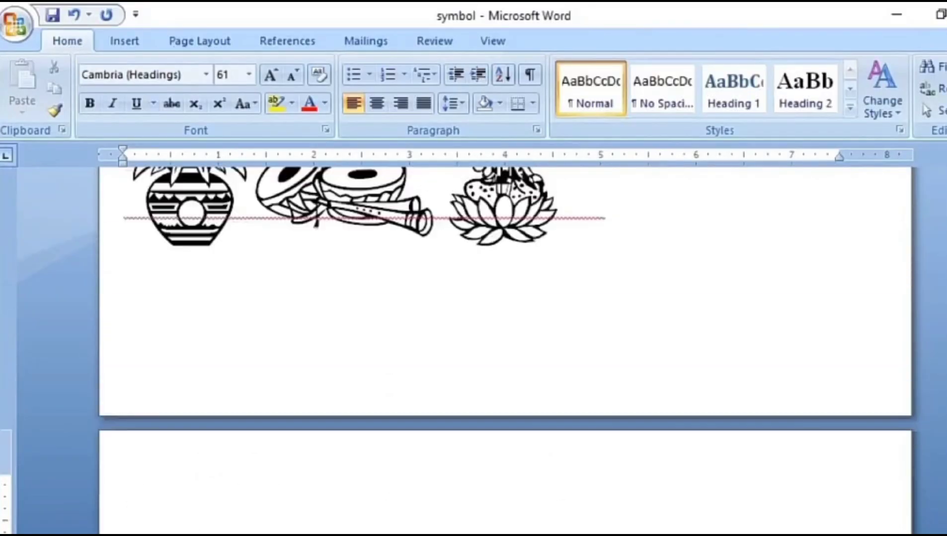
left_click(562, 428)
left_click(205, 75)
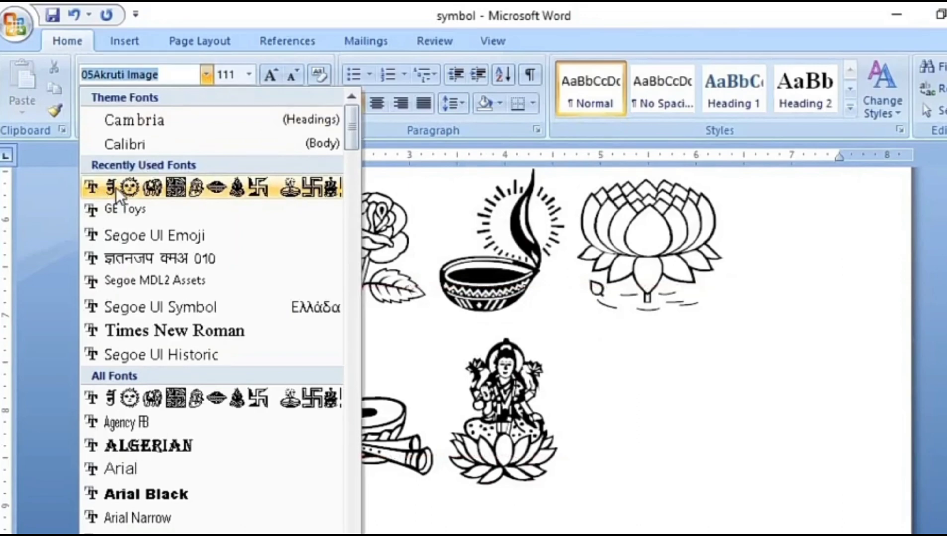
left_click(182, 185)
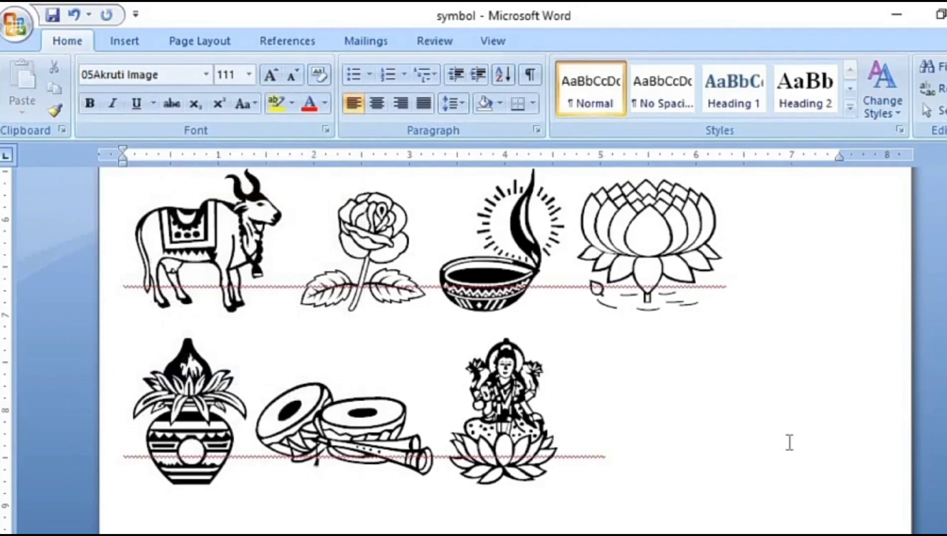
Type 'hij' and 'kk' to add more large 05Akruti Image pictographs to the rows.
type("h")
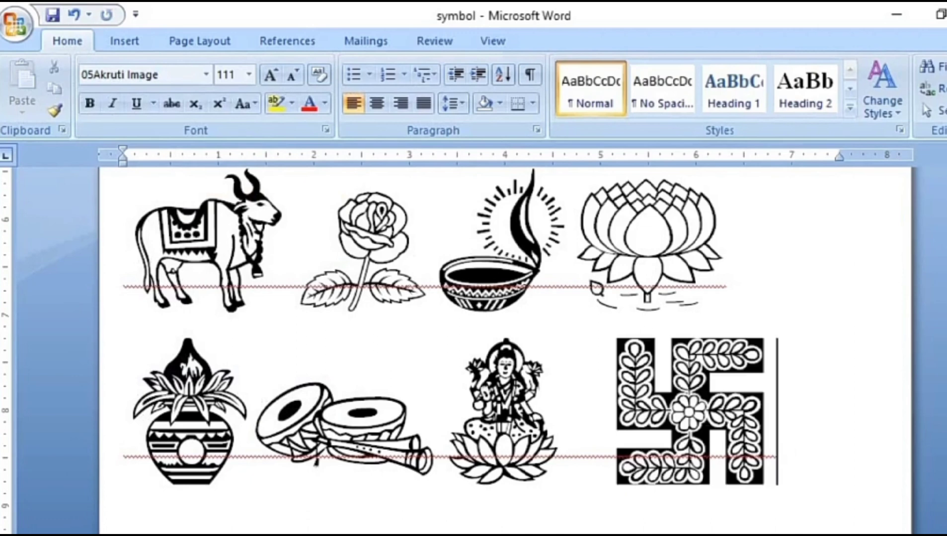
type("i")
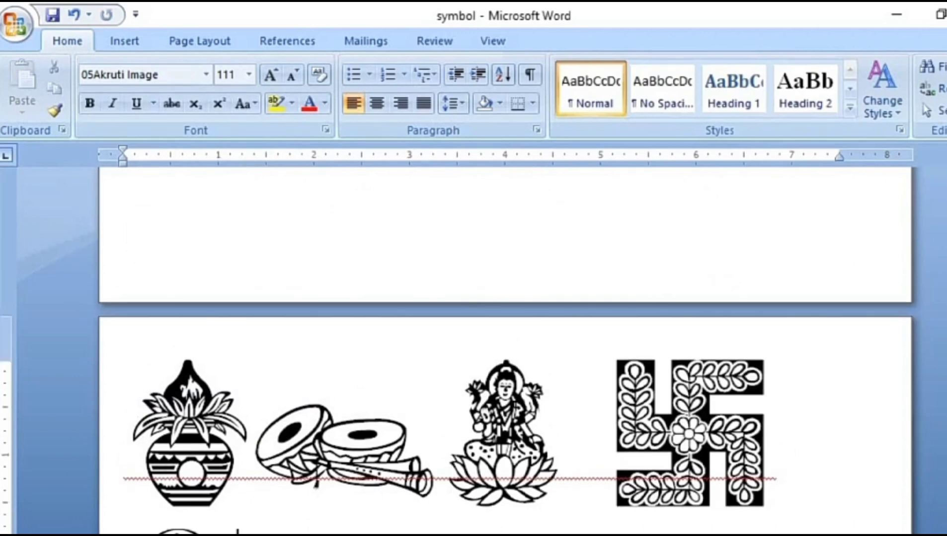
type("j")
type("k")
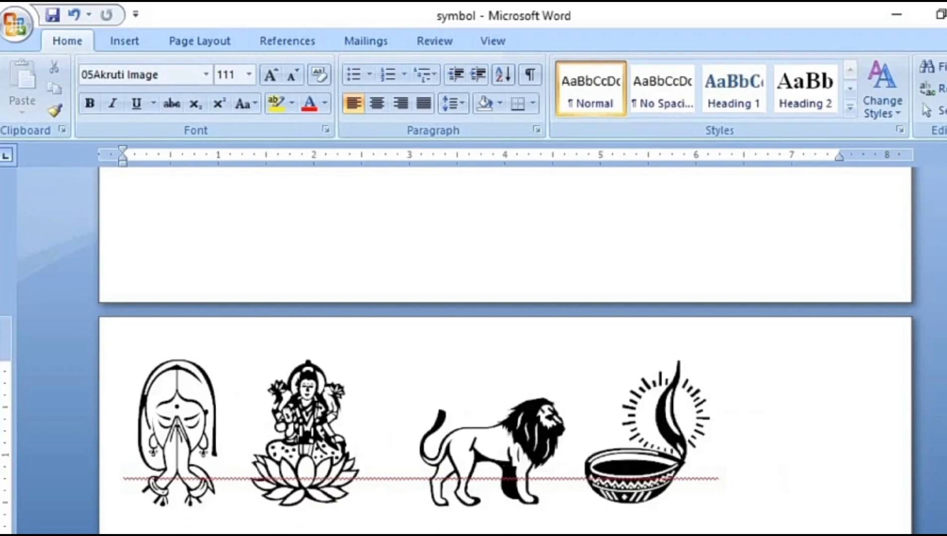
type("k")
scroll(505, 392, "down", 2)
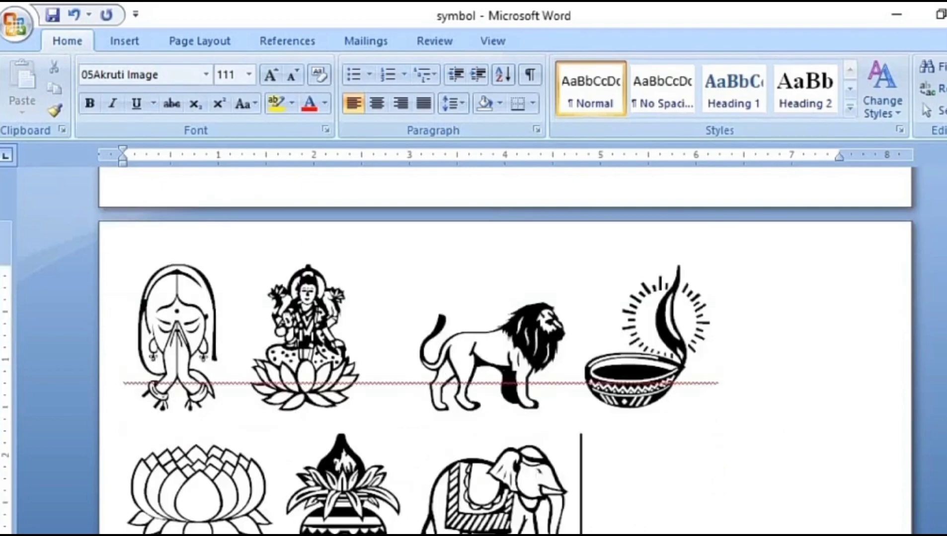
scroll(428, 436, "down", 1)
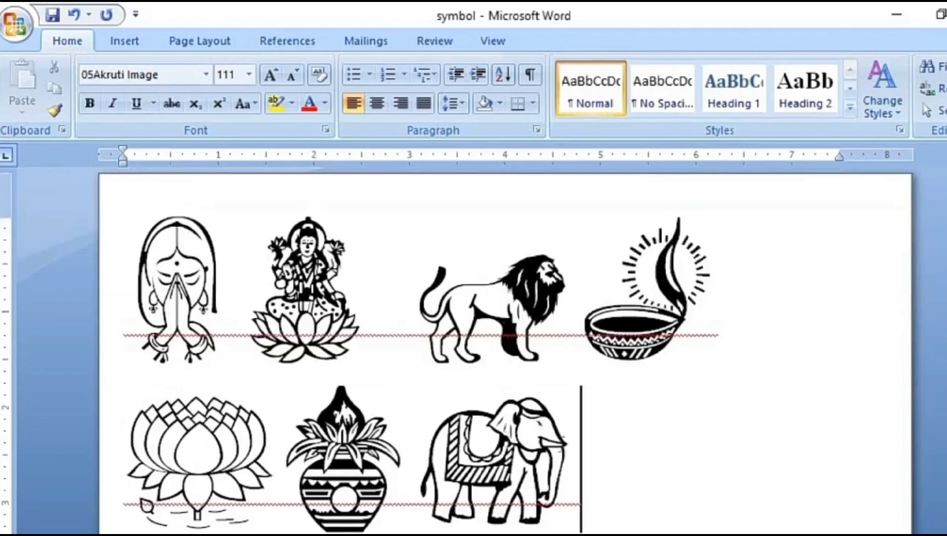
Open More Symbols with the 05Akruti Image font and select the animal pictograph in the first row.
left_click(125, 45)
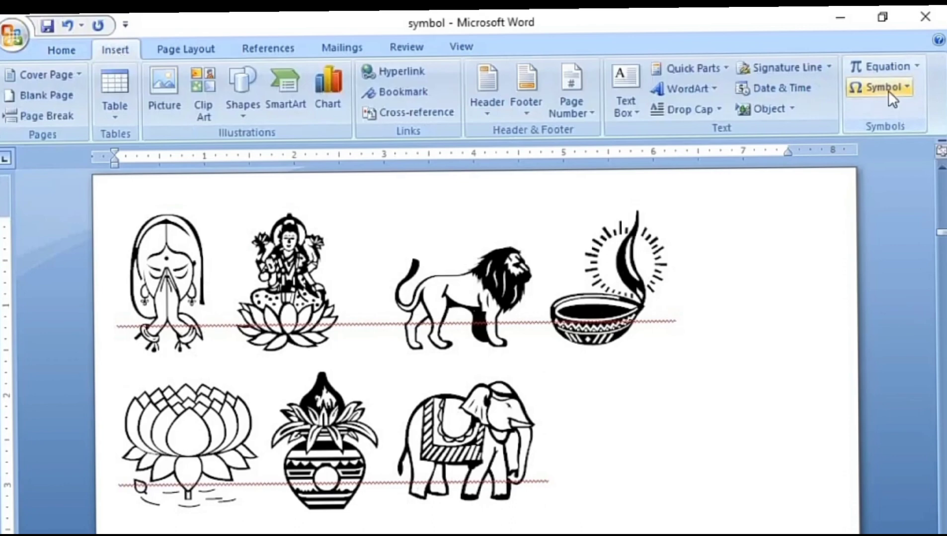
left_click(888, 91)
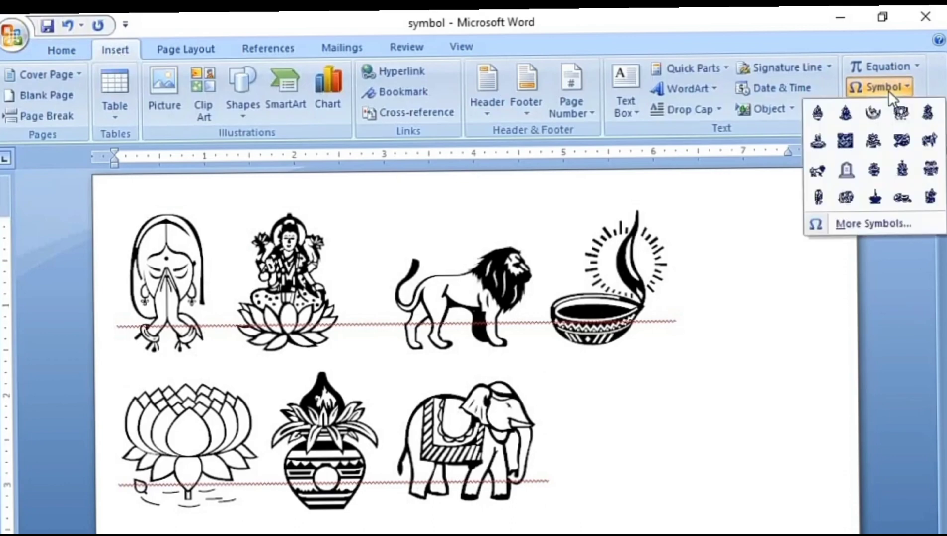
left_click(858, 222)
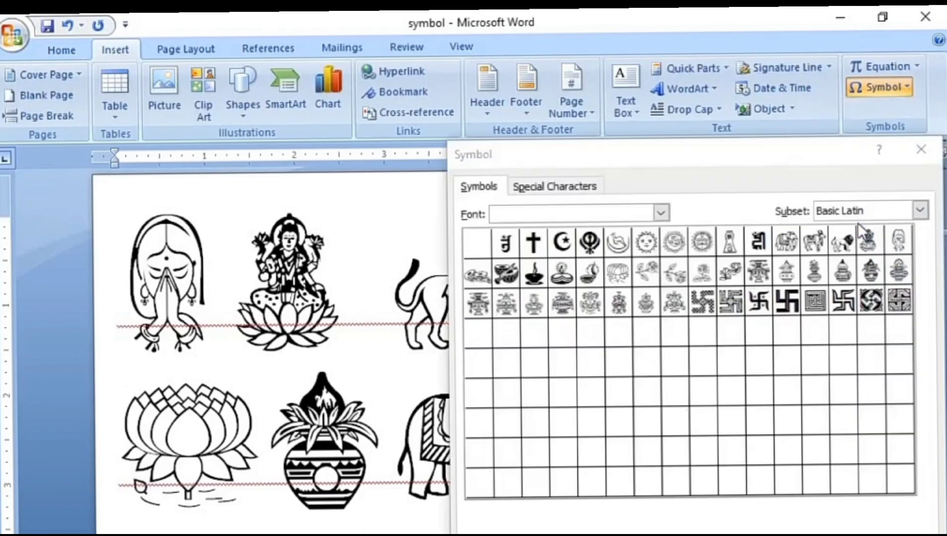
left_click_drag(778, 158, 668, 131)
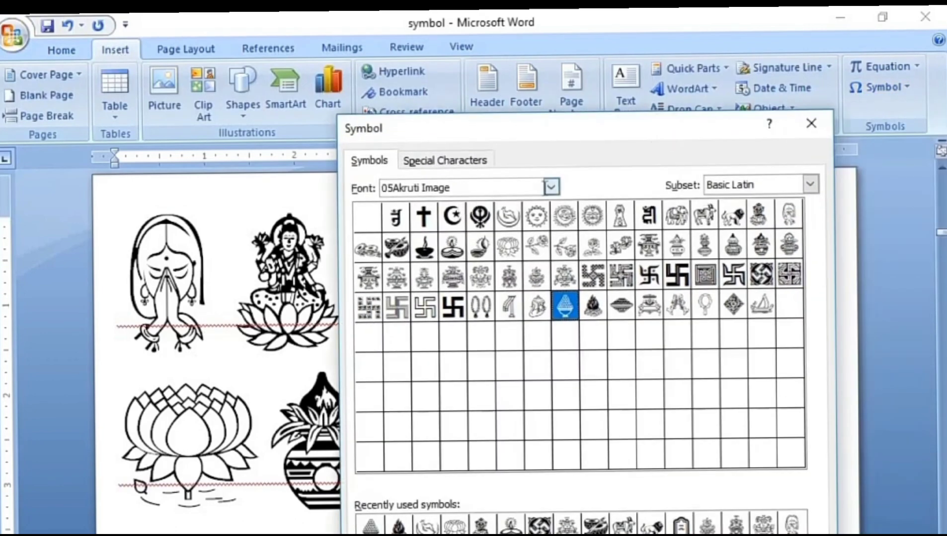
left_click(554, 186)
left_click(483, 215)
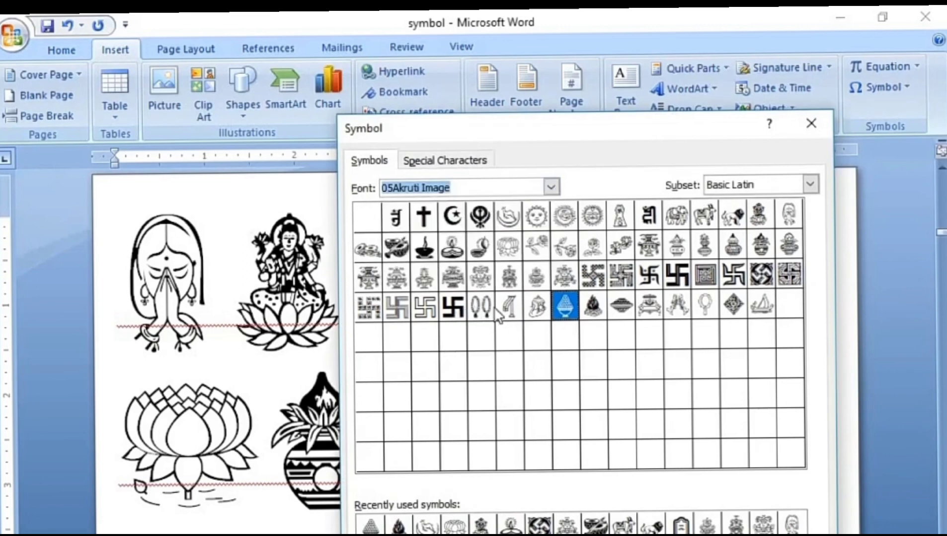
left_click(733, 217)
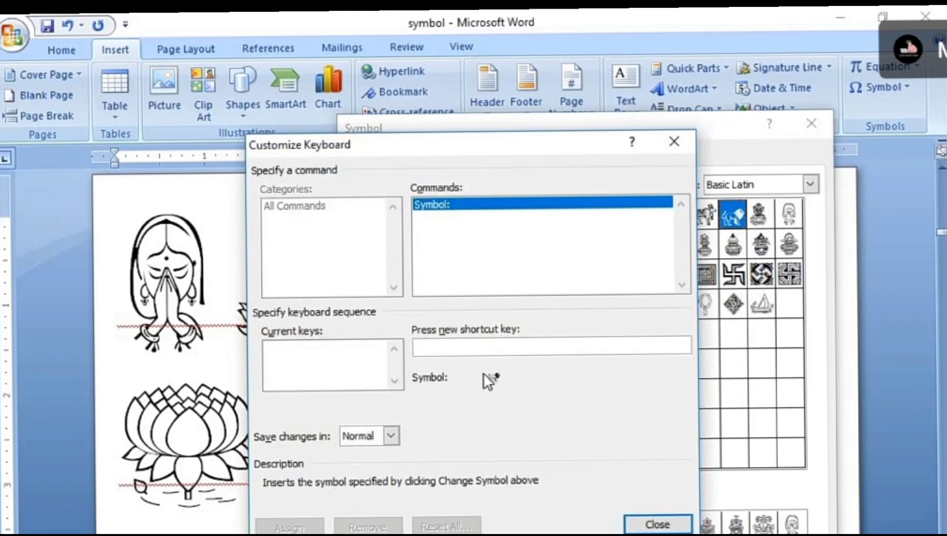
Assign Alt+L as the shortcut for the animal pictograph and close both symbol dialogs.
key("alt+l")
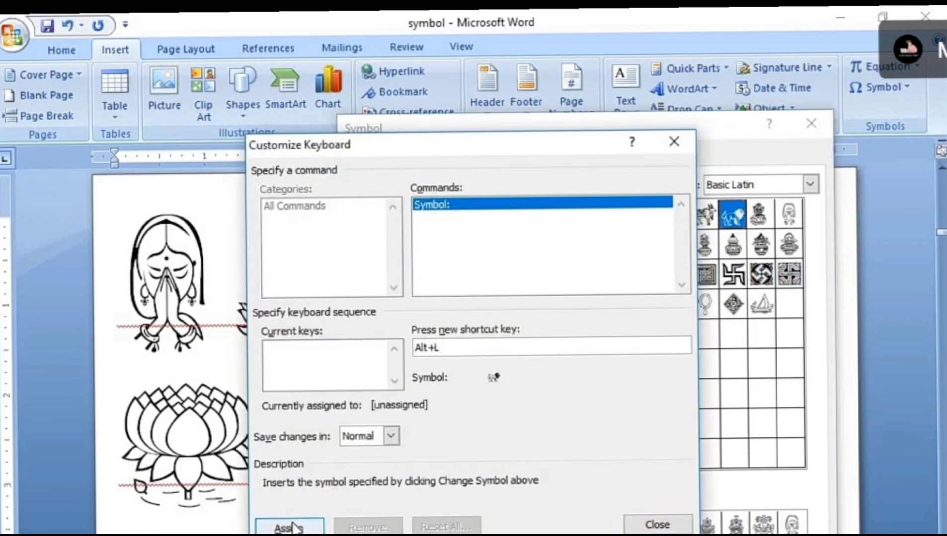
left_click(295, 528)
left_click(657, 525)
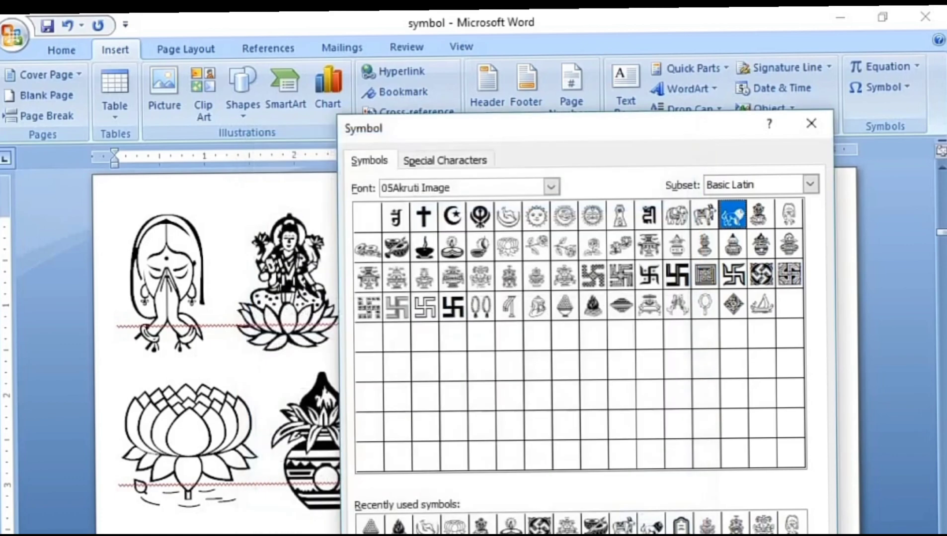
key("Escape")
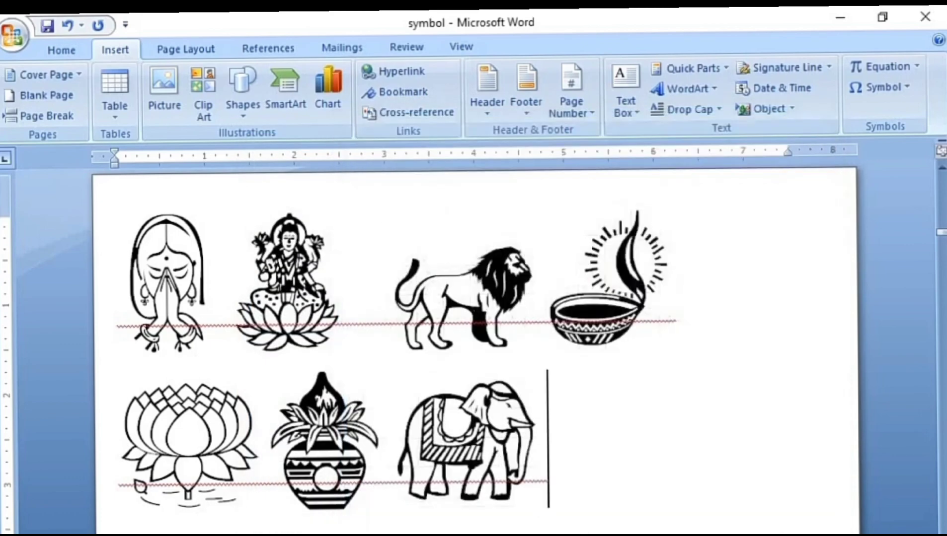